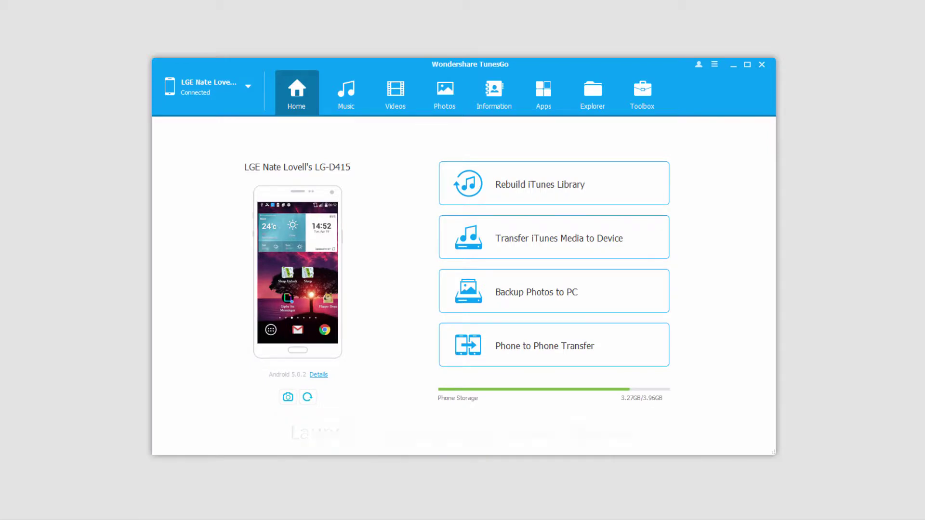
- Show the phone's videos and bring up the Add options
{"action": "left_click", "coordinate": [396, 90]}
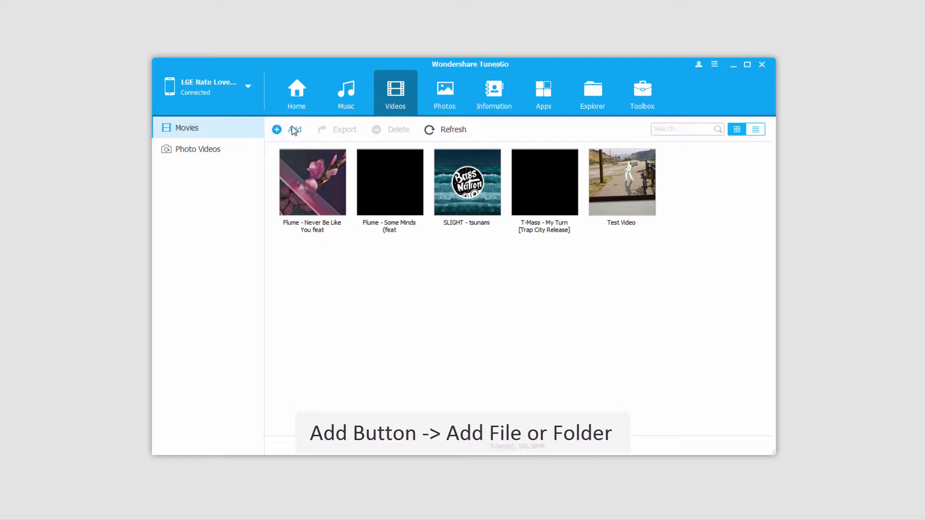
{"action": "left_click", "coordinate": [293, 131]}
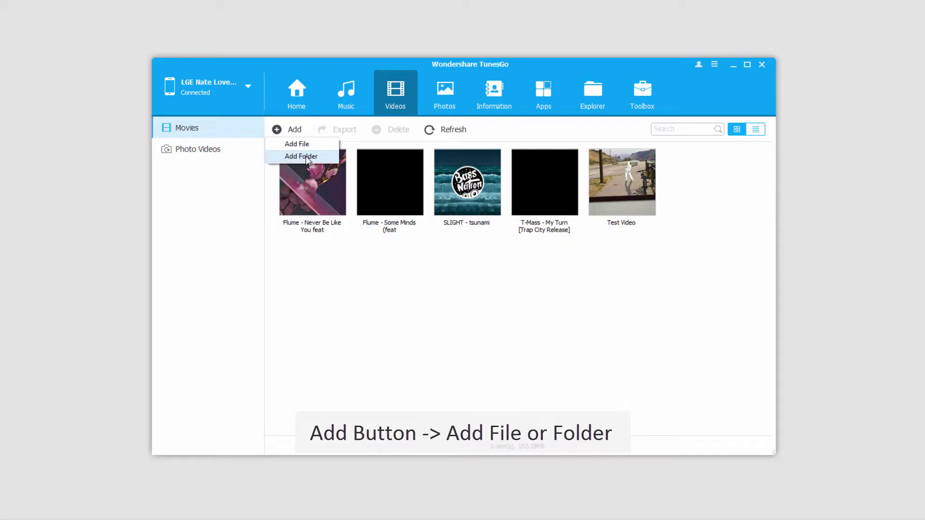
- Add the GTA Sample video file to the phone's Movies
{"action": "left_click", "coordinate": [303, 144]}
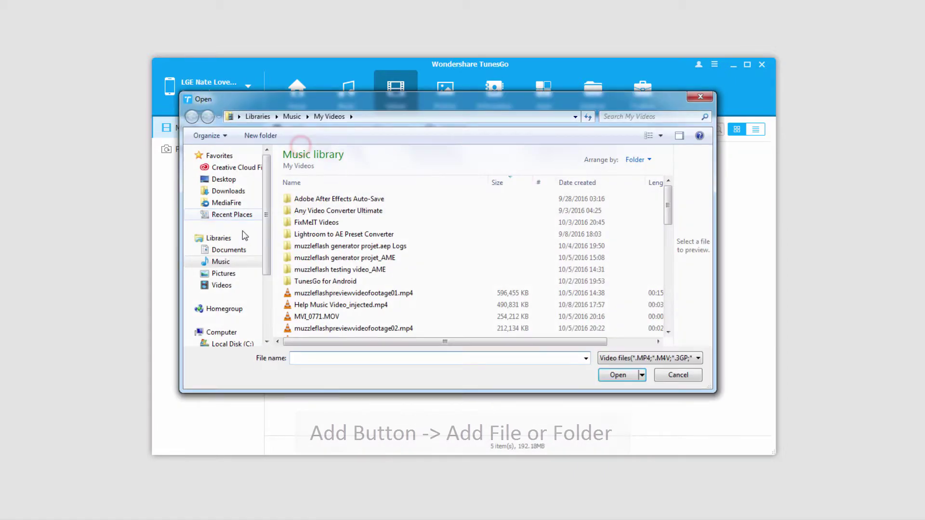
{"action": "double_click", "coordinate": [627, 270]}
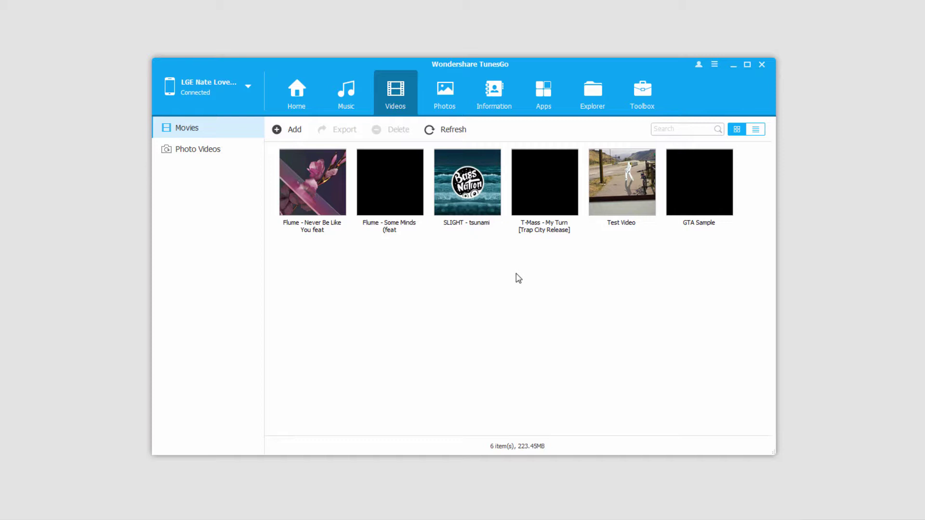
- Select the new GTA Sample video, then clear the selection
{"action": "left_click", "coordinate": [695, 197]}
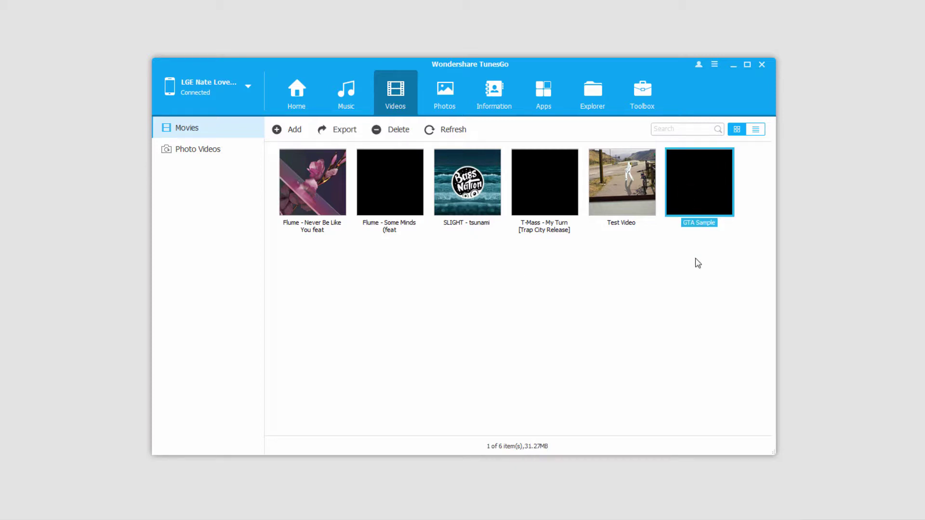
{"action": "left_click", "coordinate": [679, 293]}
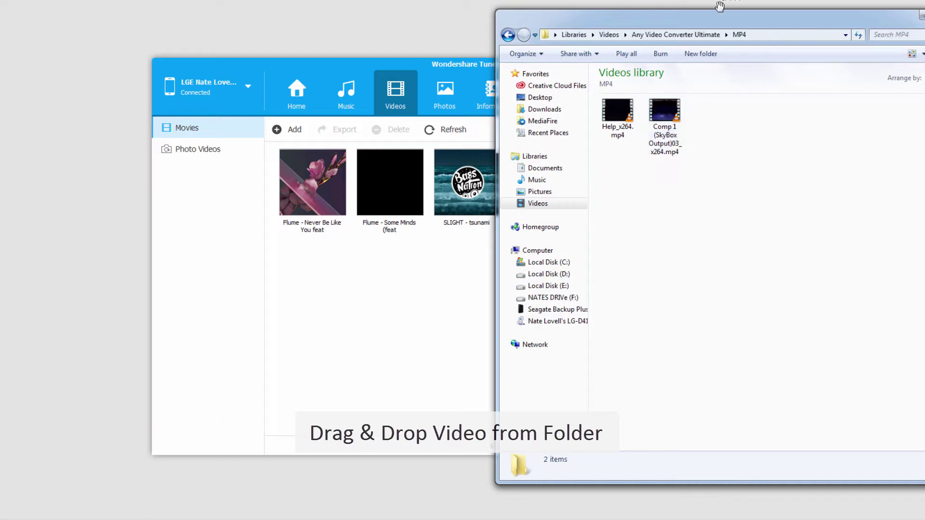
- Drag the Comp 1 (SkyBox Output) video from Explorer into TunesGo's Videos
{"action": "left_click_drag", "start_coordinate": [714, 23], "coordinate": [703, 28]}
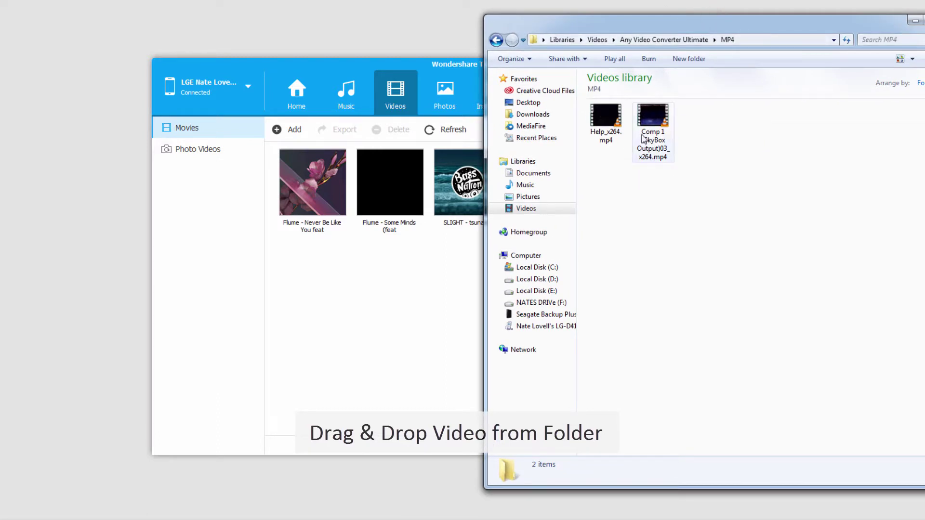
{"action": "left_click_drag", "start_coordinate": [656, 125], "coordinate": [385, 320]}
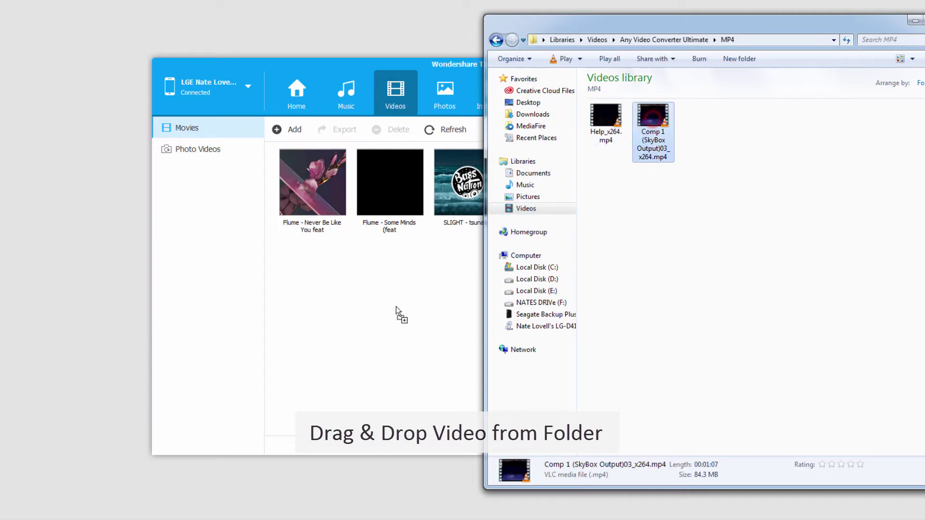
{"action": "left_click", "coordinate": [416, 67]}
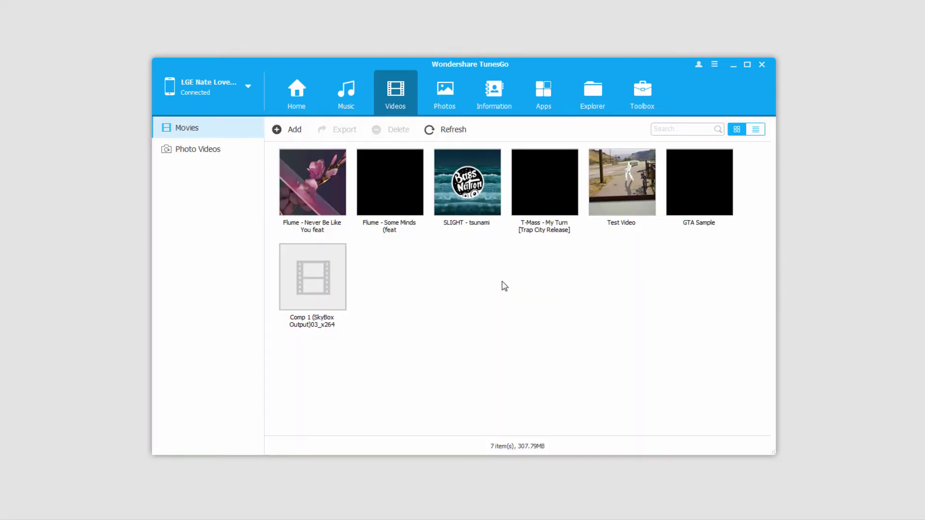
- Select Comp 1 (SkyBox Output)03_x264 among the seven phone movies
{"action": "left_click", "coordinate": [343, 282]}
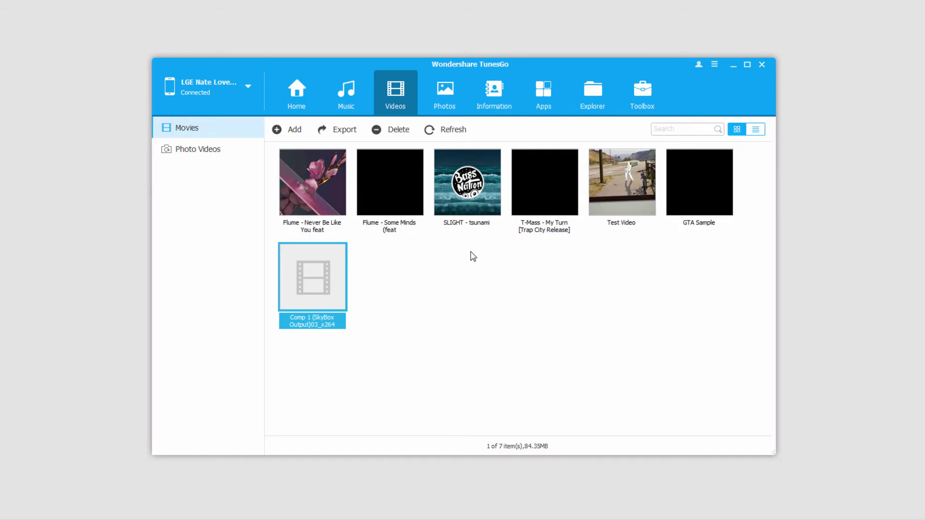